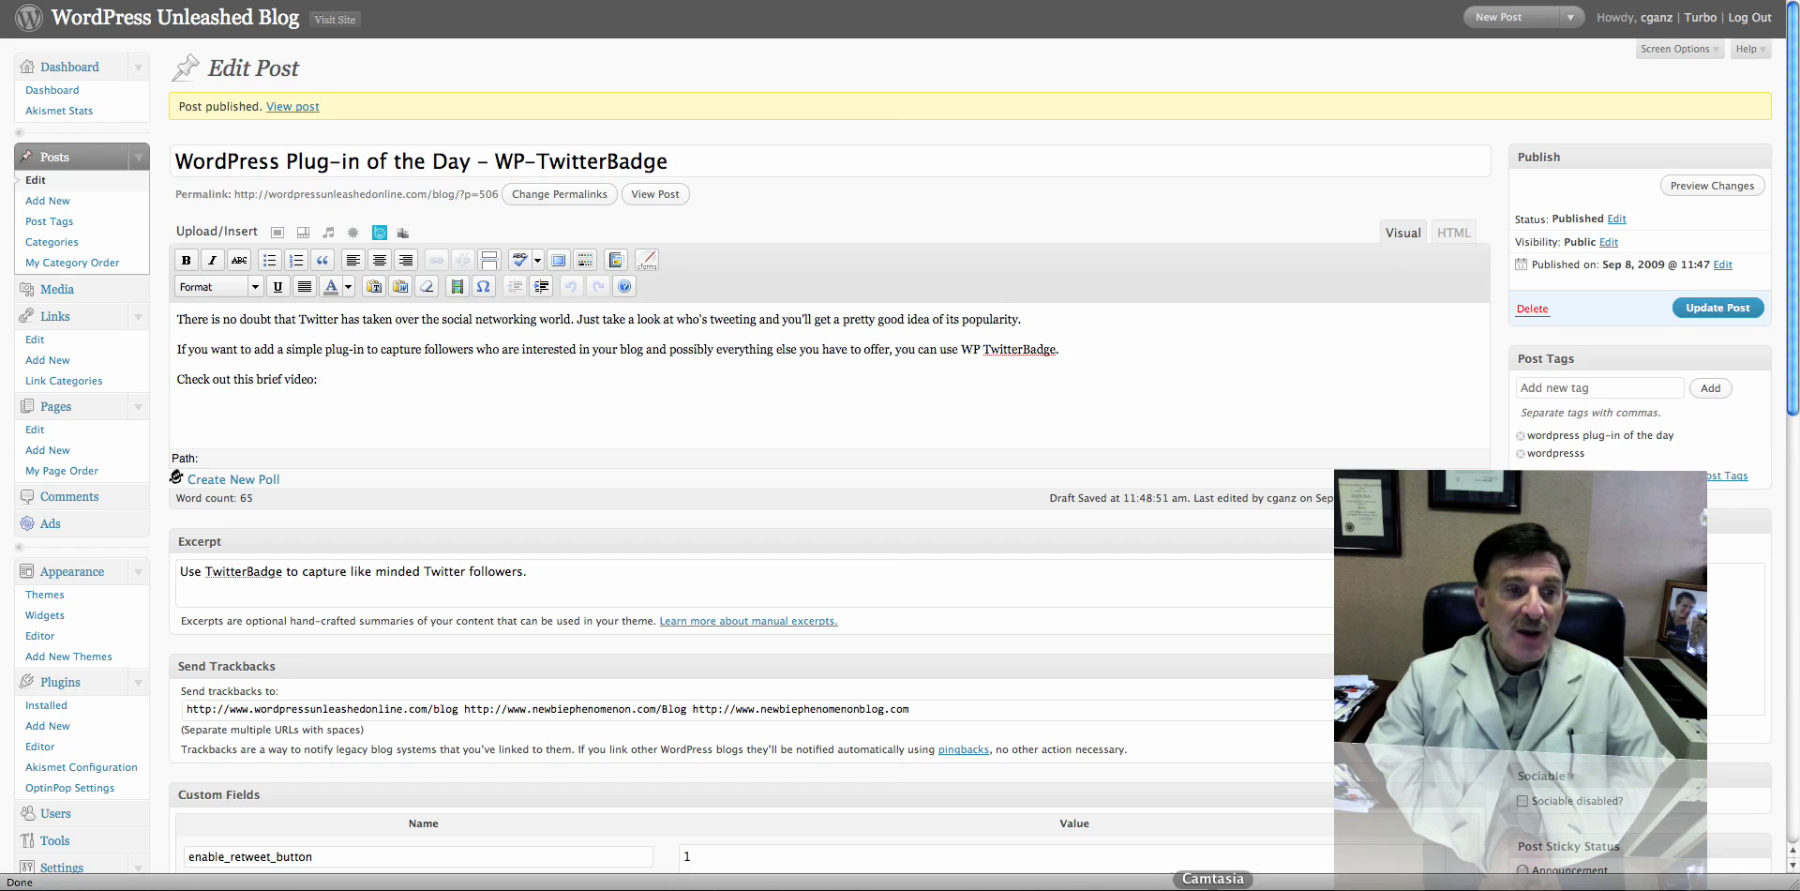
# Search the Add New plugins directory for 'twitterbadge'
pyautogui.click(60, 726)
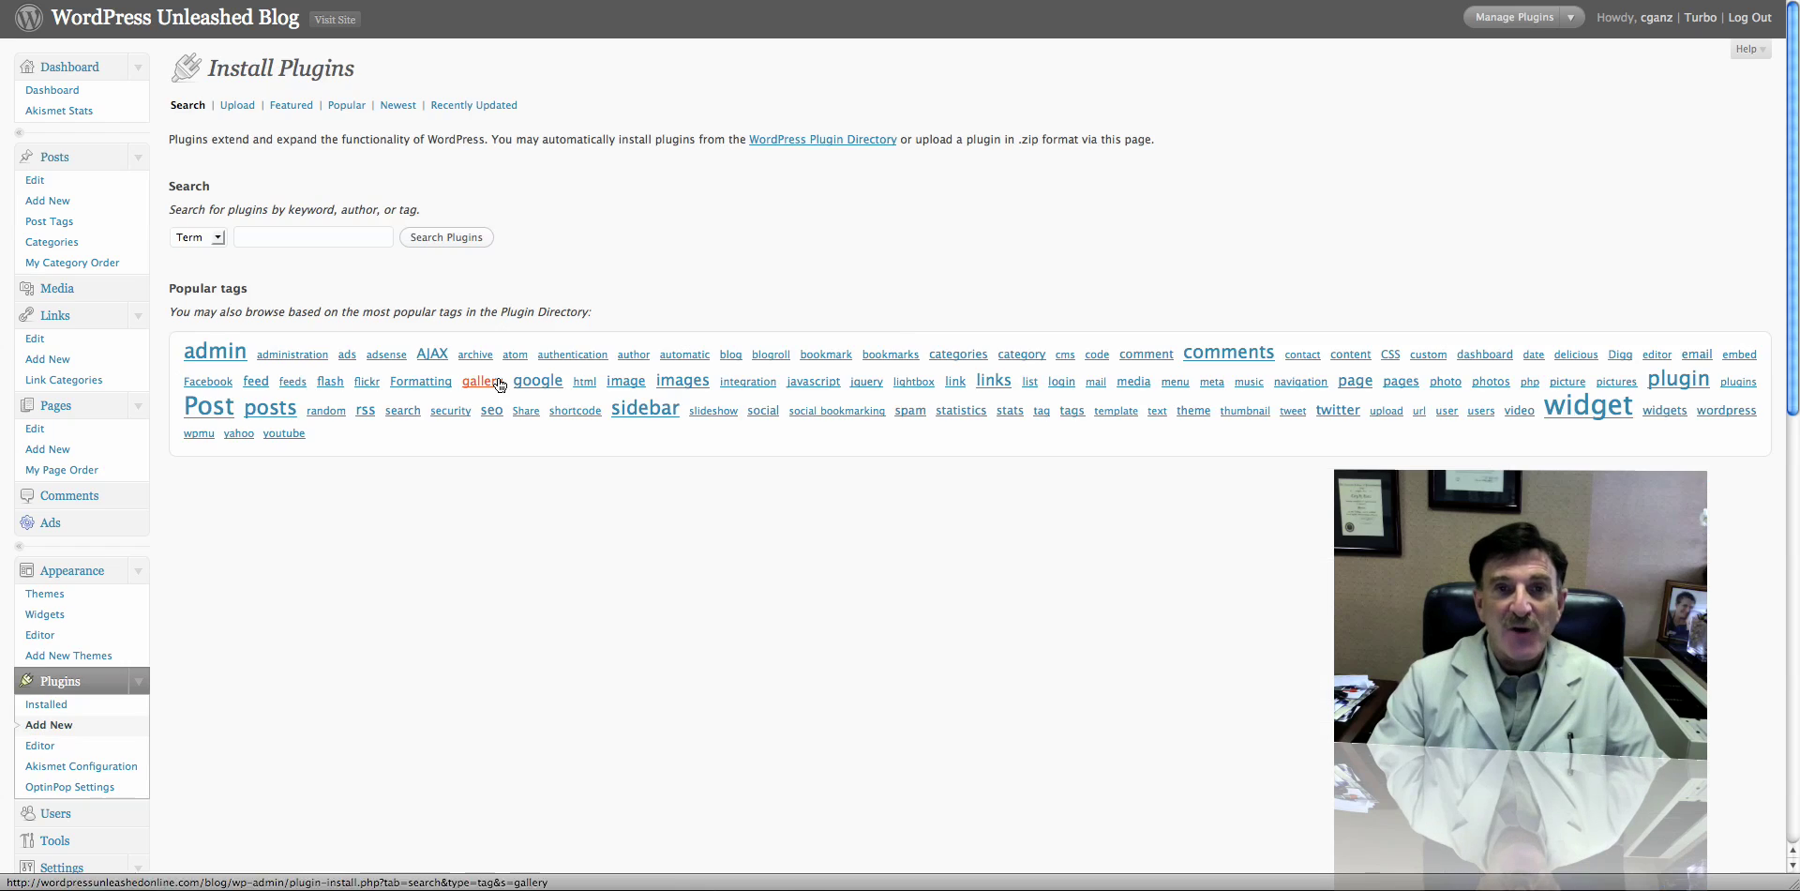
pyautogui.write('twit')
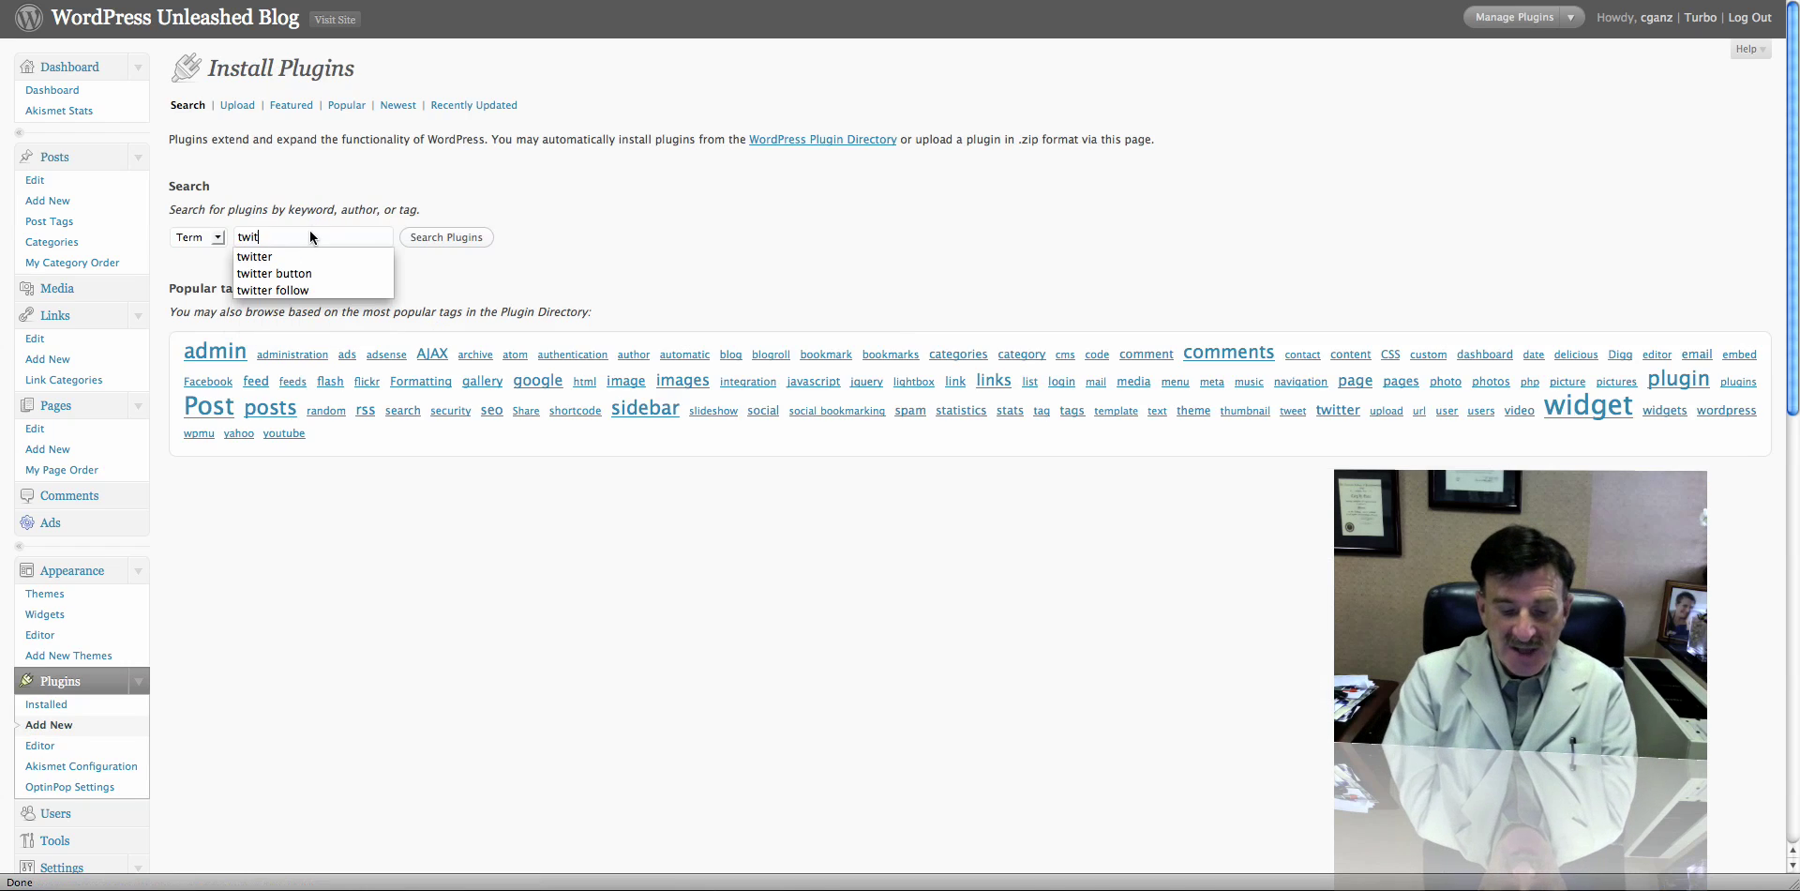
pyautogui.write('terbadge')
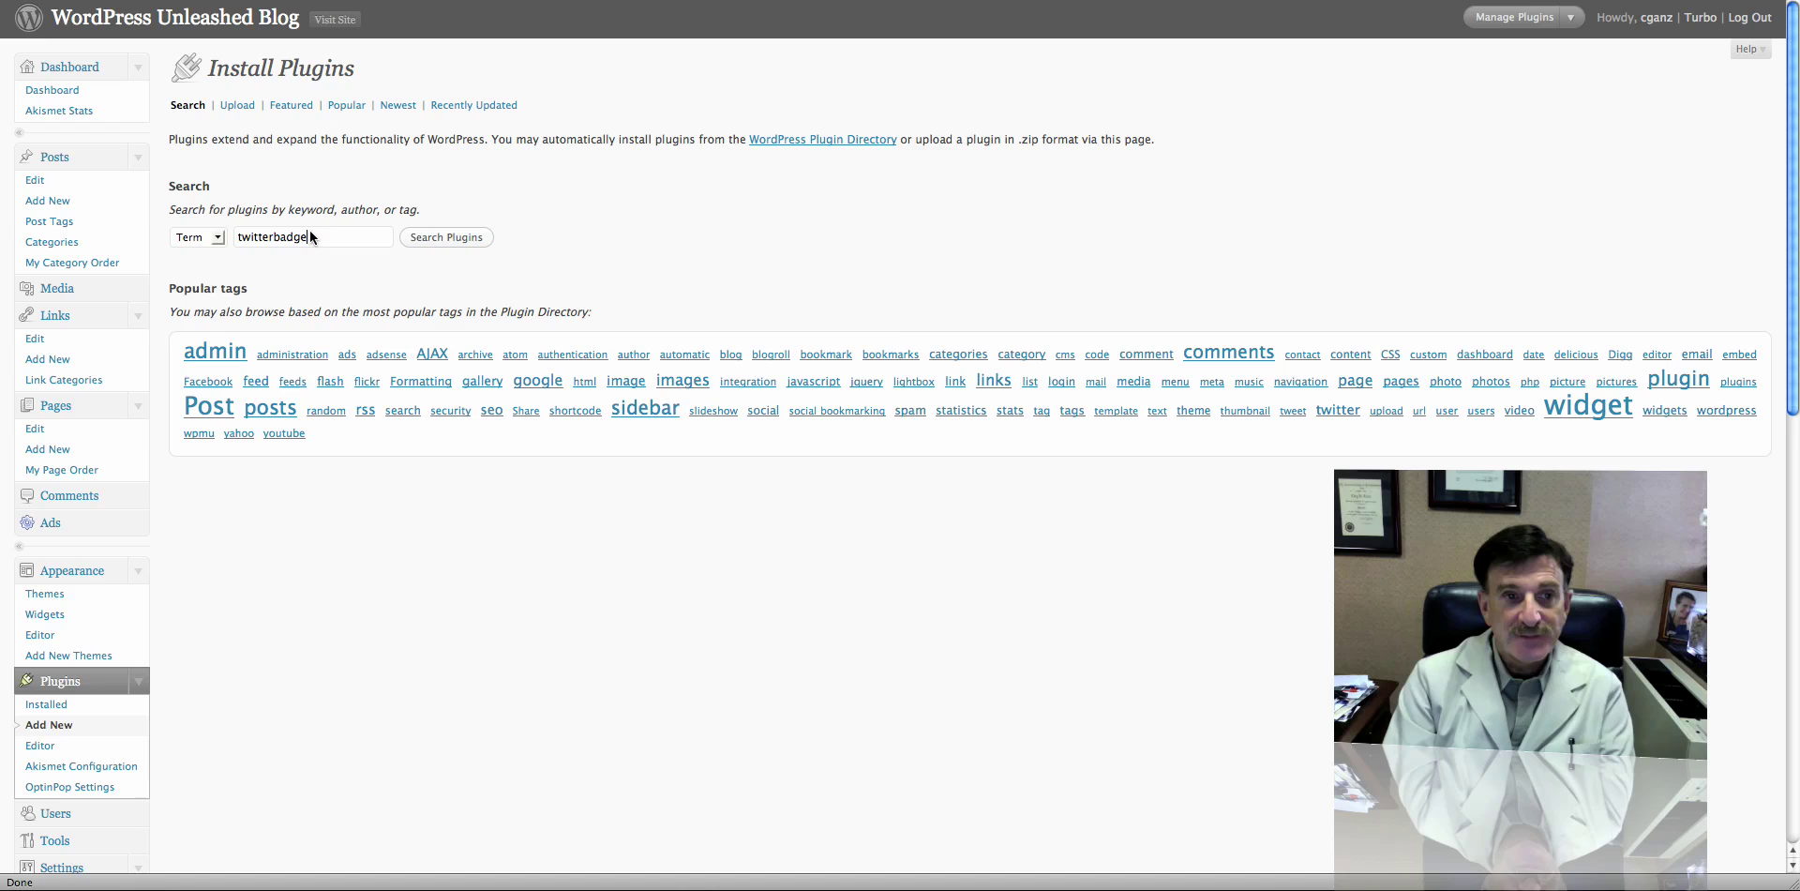
pyautogui.click(453, 240)
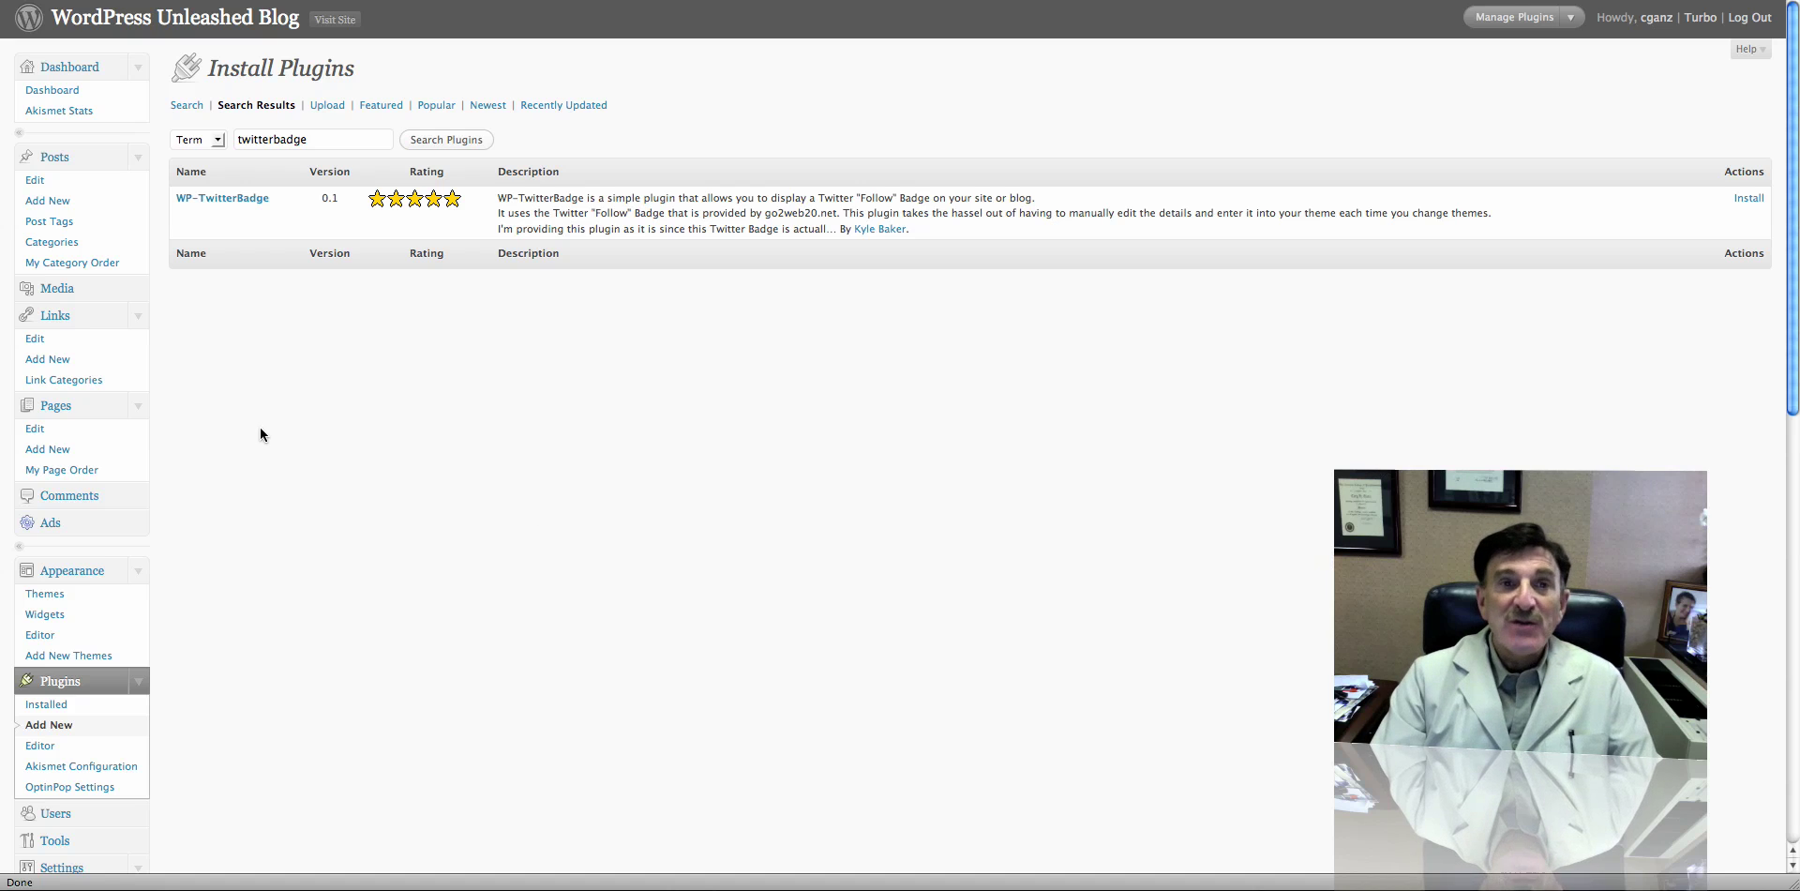
# Open the WP-TwitterBadge settings and keep 'Follow me' as the badge label
pyautogui.scroll(-3, 217, 453)
pyautogui.scroll(-3, 217, 453)
pyautogui.scroll(-6, 217, 453)
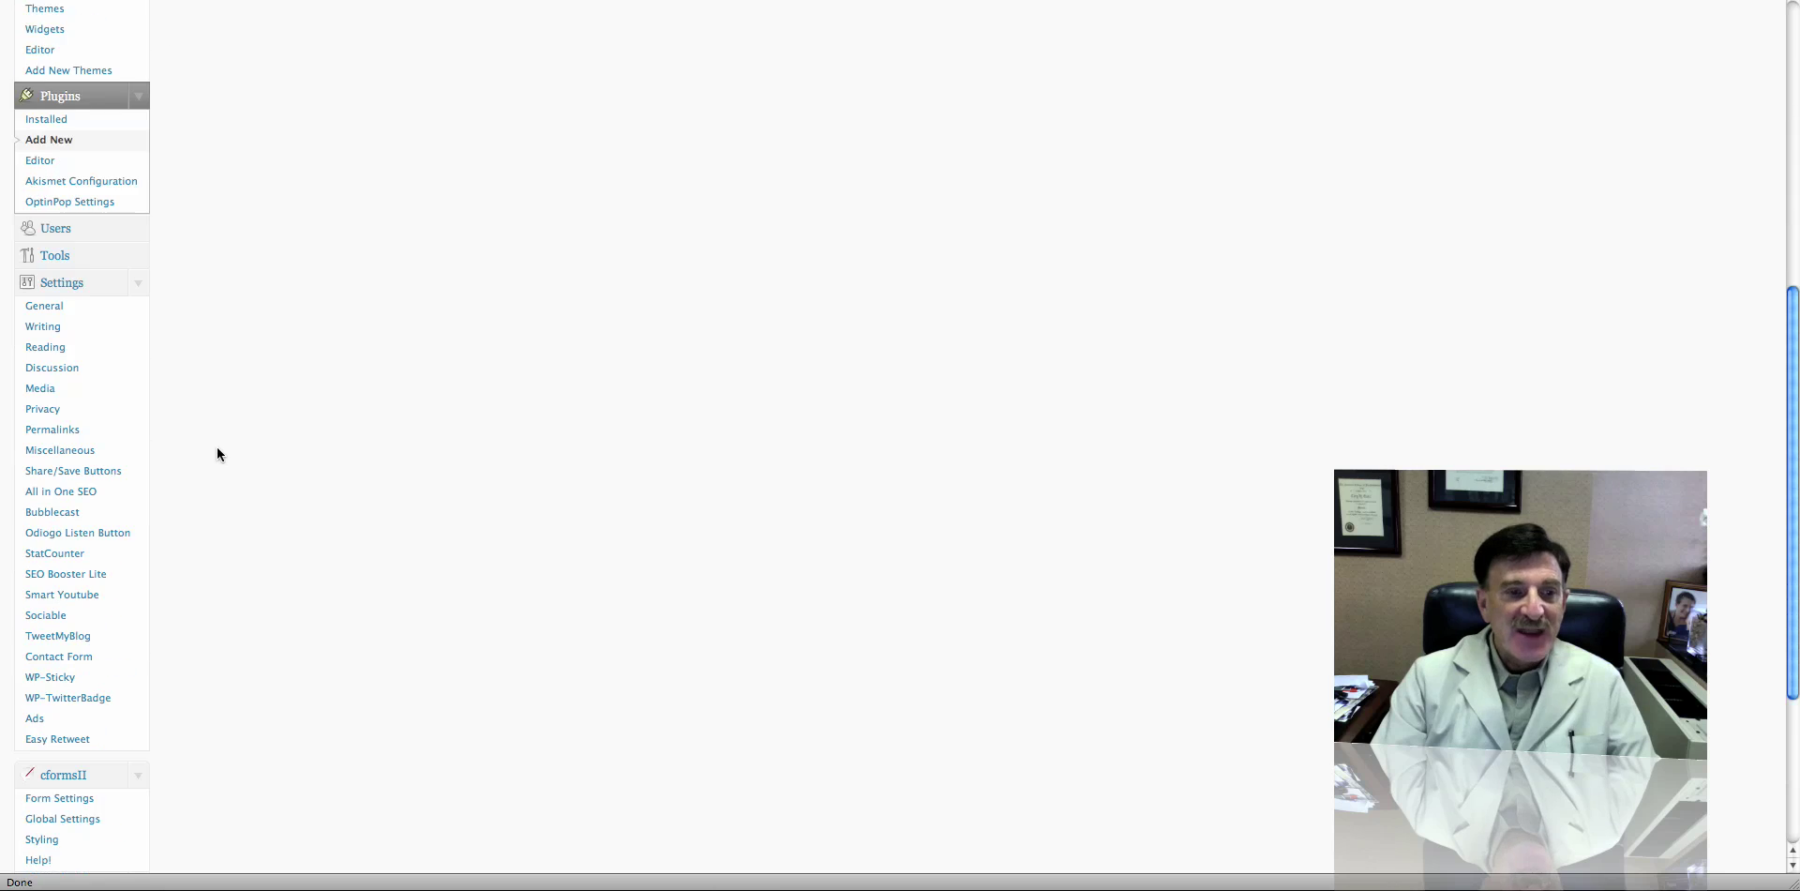
pyautogui.scroll(-1, 217, 448)
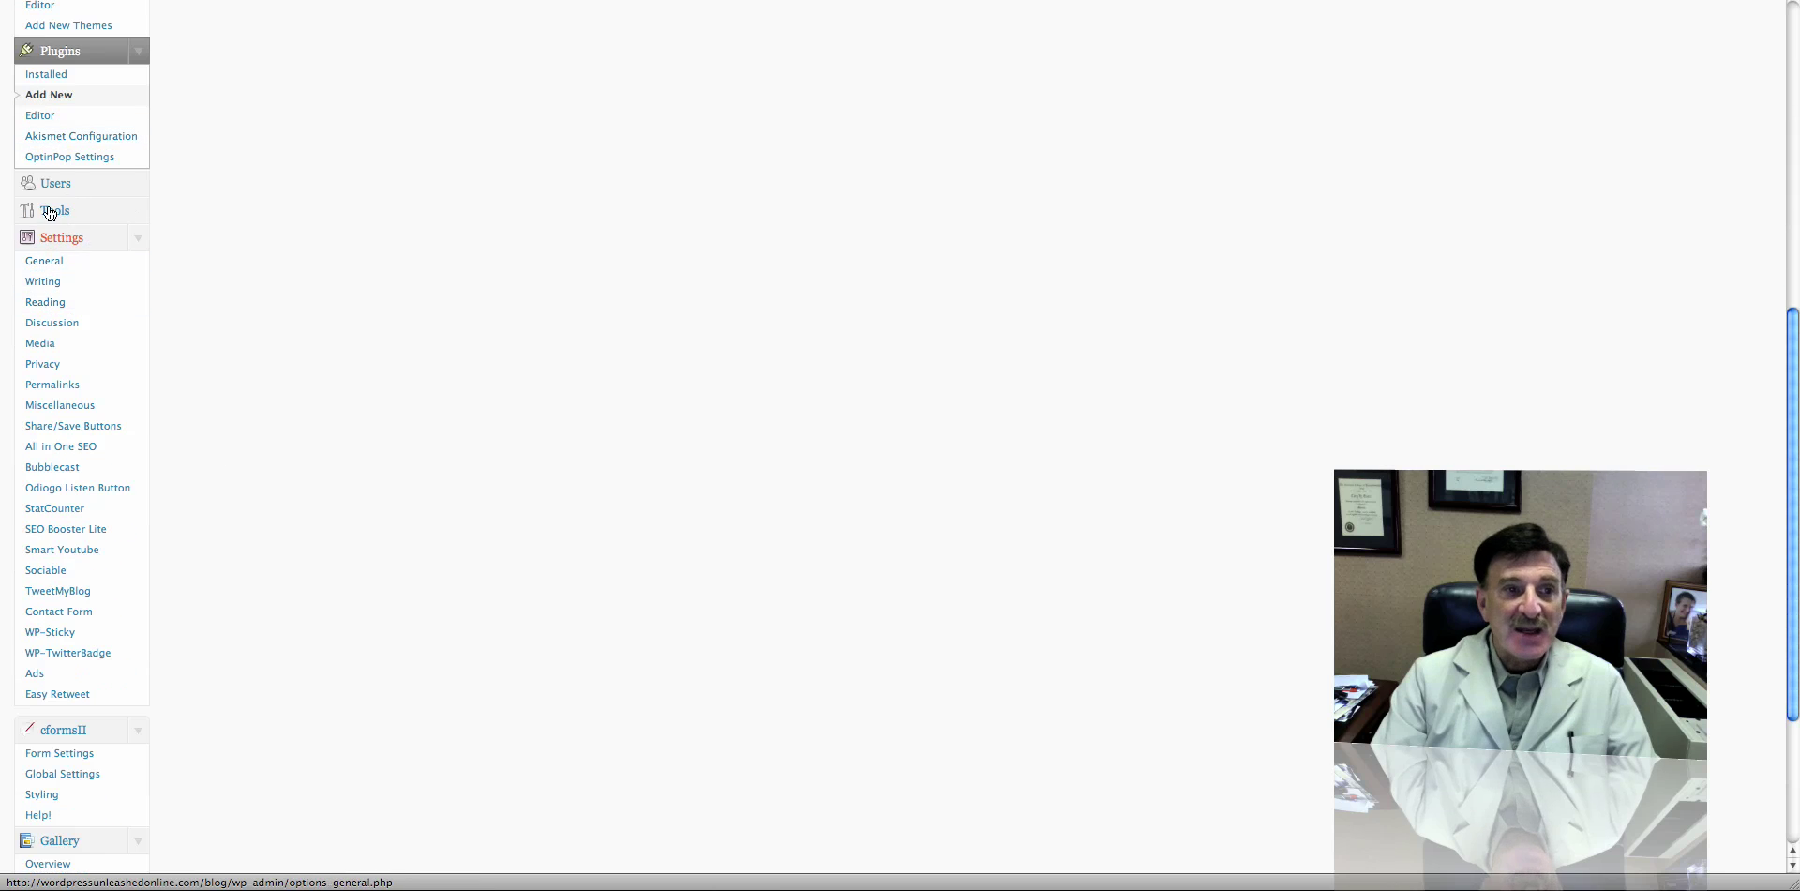
pyautogui.click(85, 656)
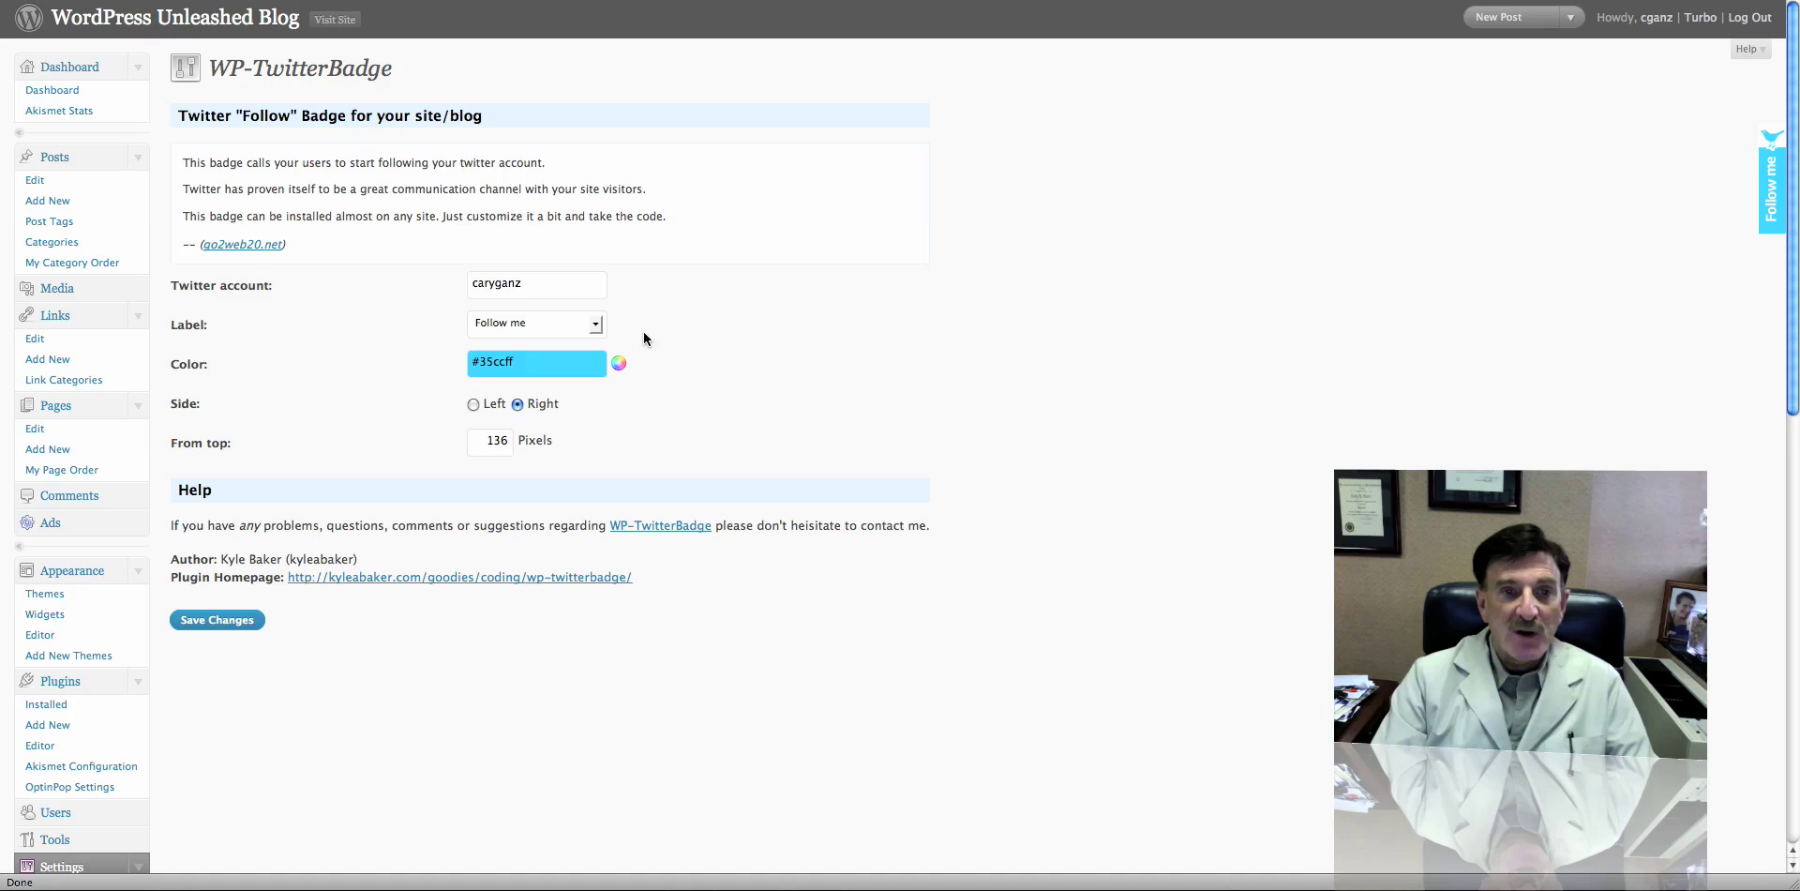
pyautogui.click(596, 322)
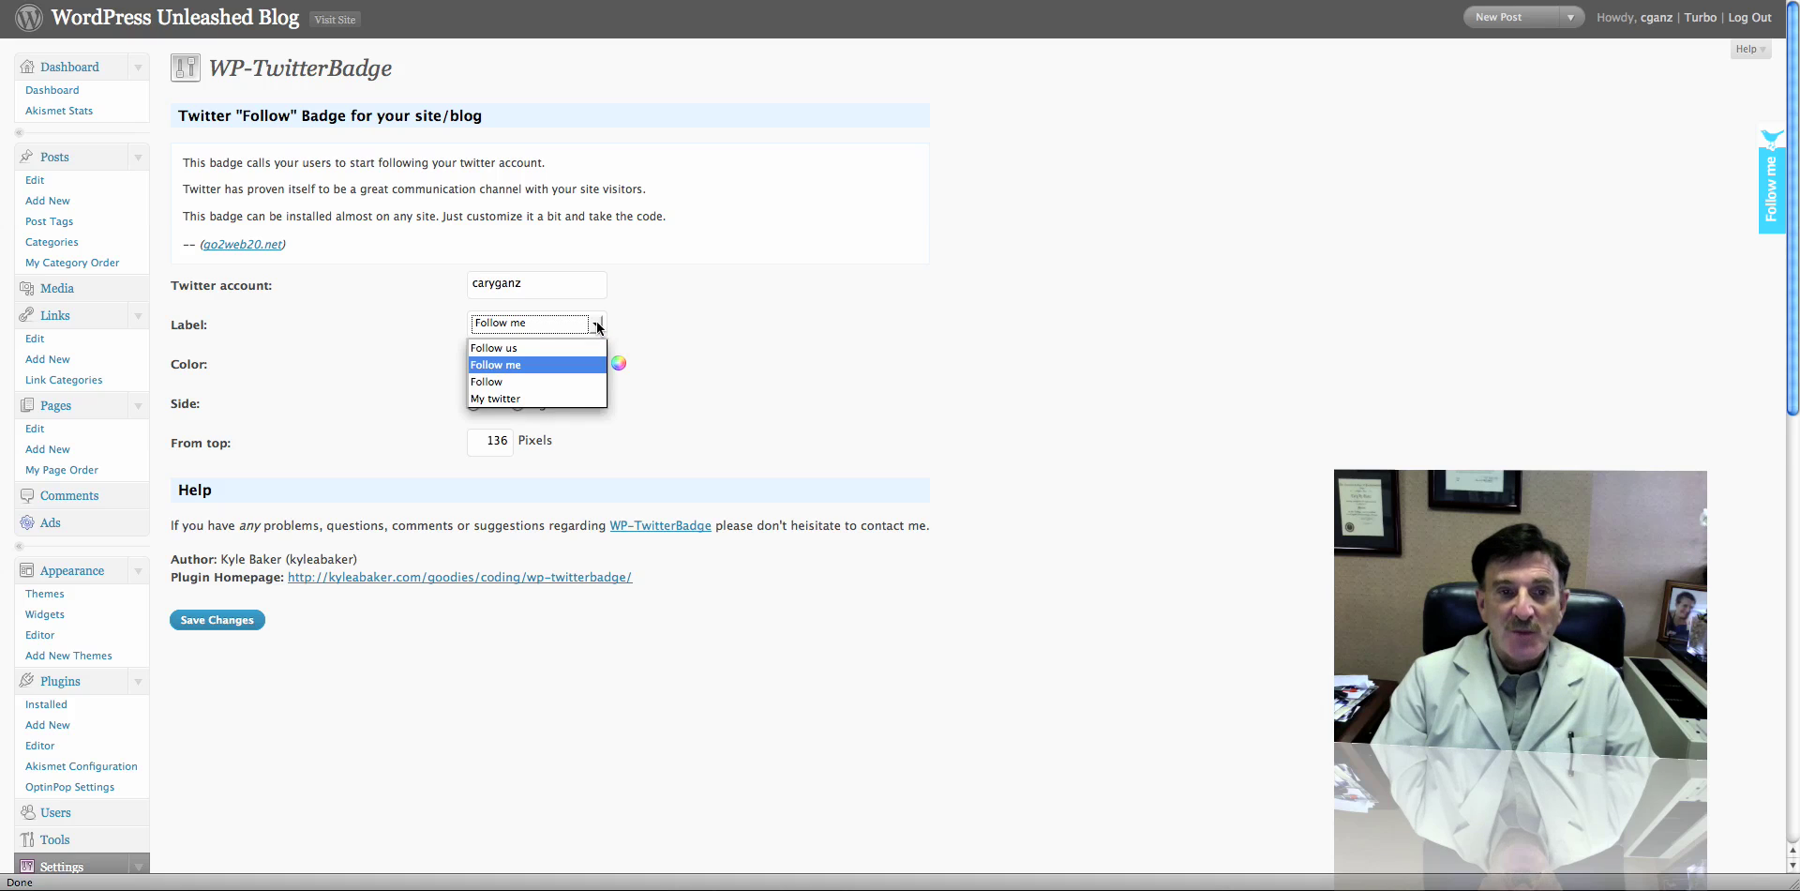
pyautogui.click(597, 322)
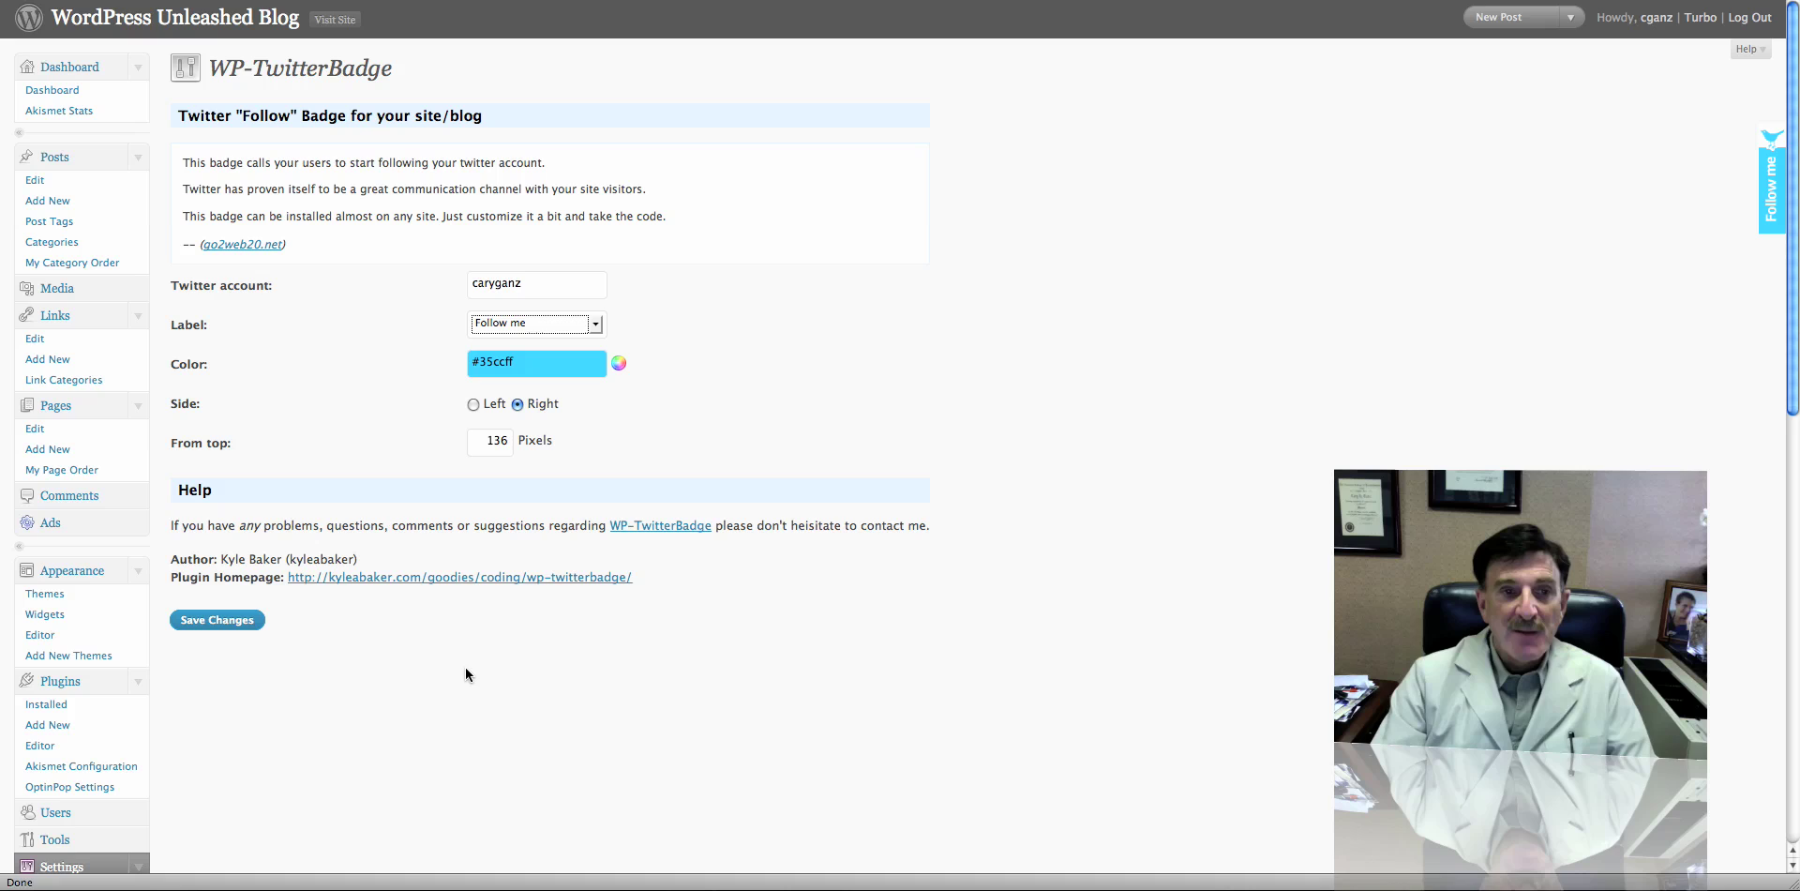
# Save the badge settings and dismiss the special offer popup on the blog
pyautogui.click(231, 623)
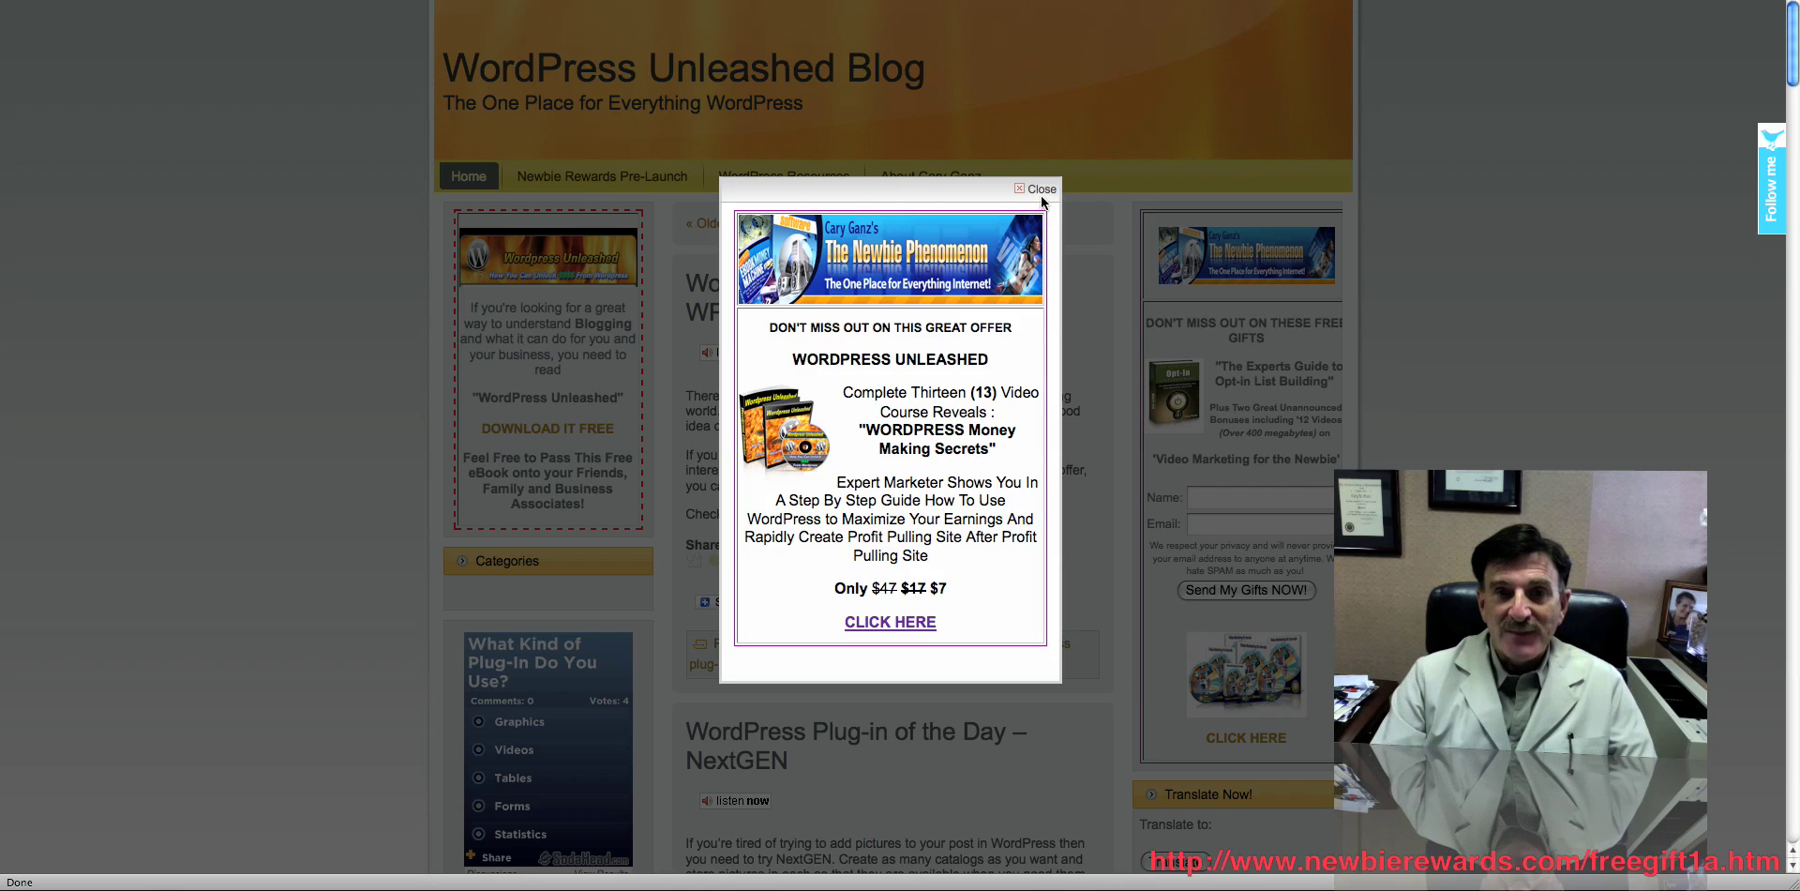
pyautogui.click(1038, 188)
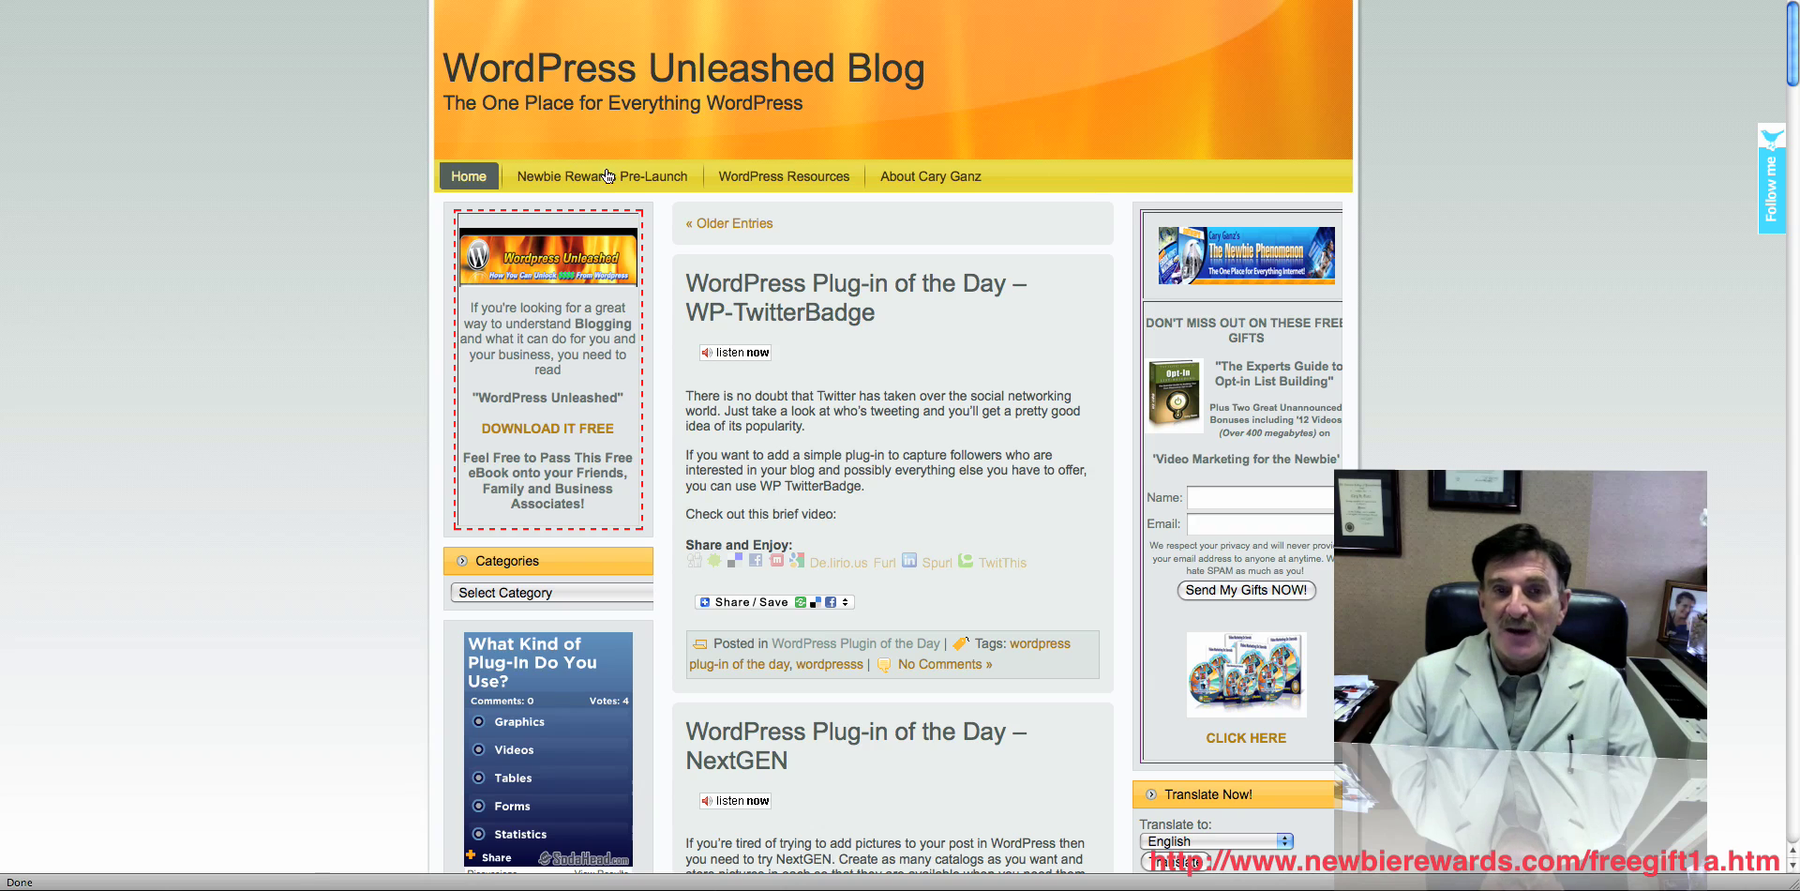